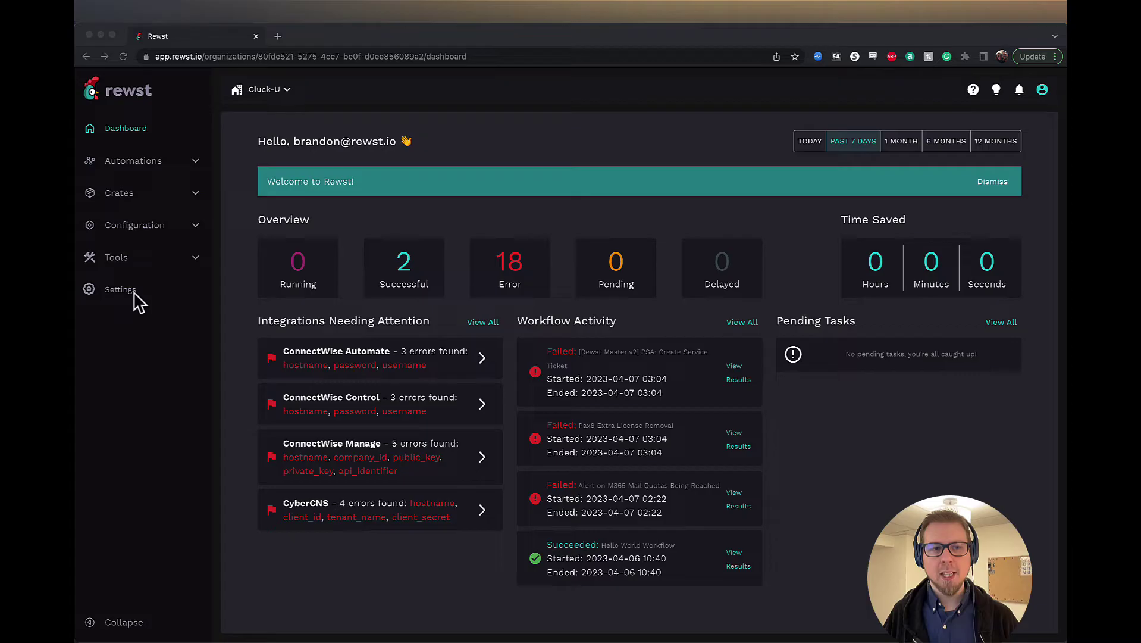
Step: Open the rewst.help documentation in a new tab, then switch back to the Rewst dashboard tab
click(924, 92)
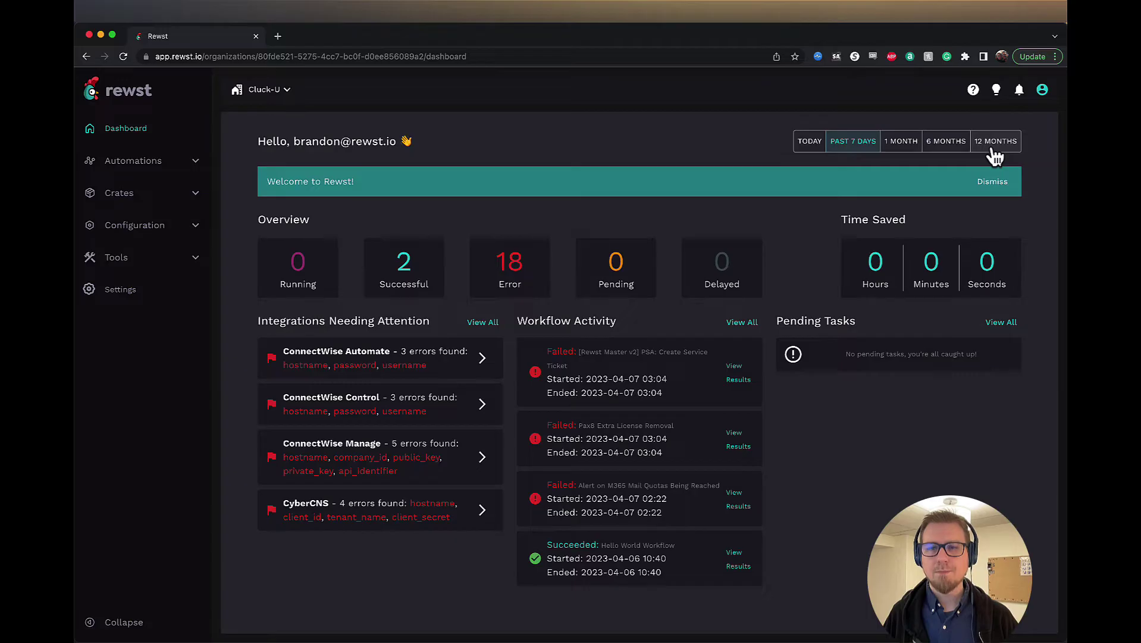
click(973, 90)
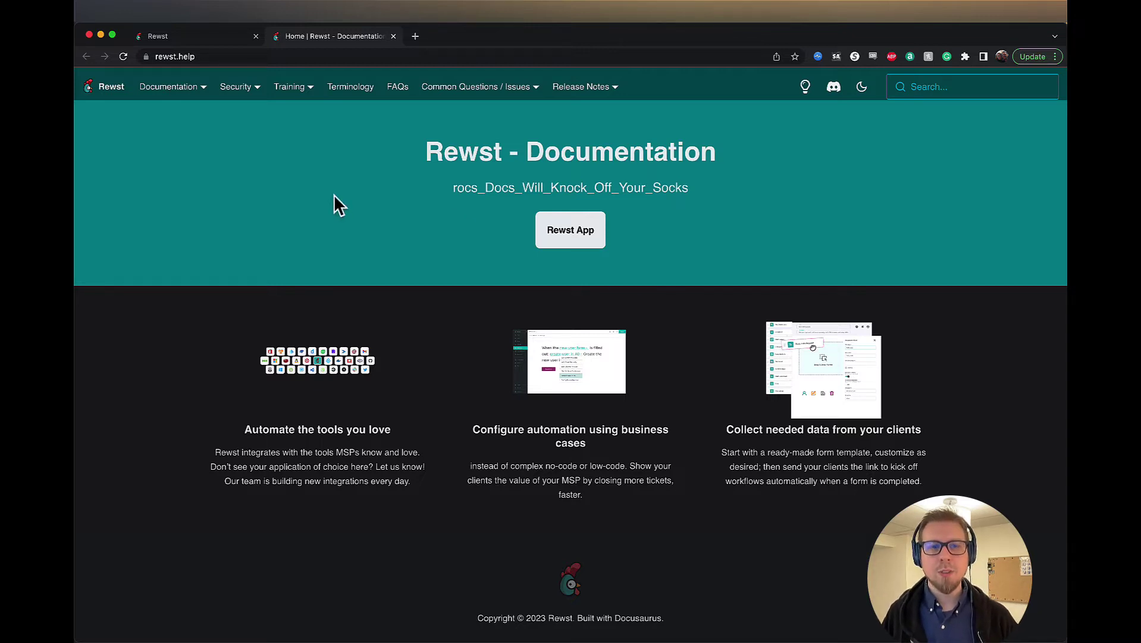
mouse_move(297, 91)
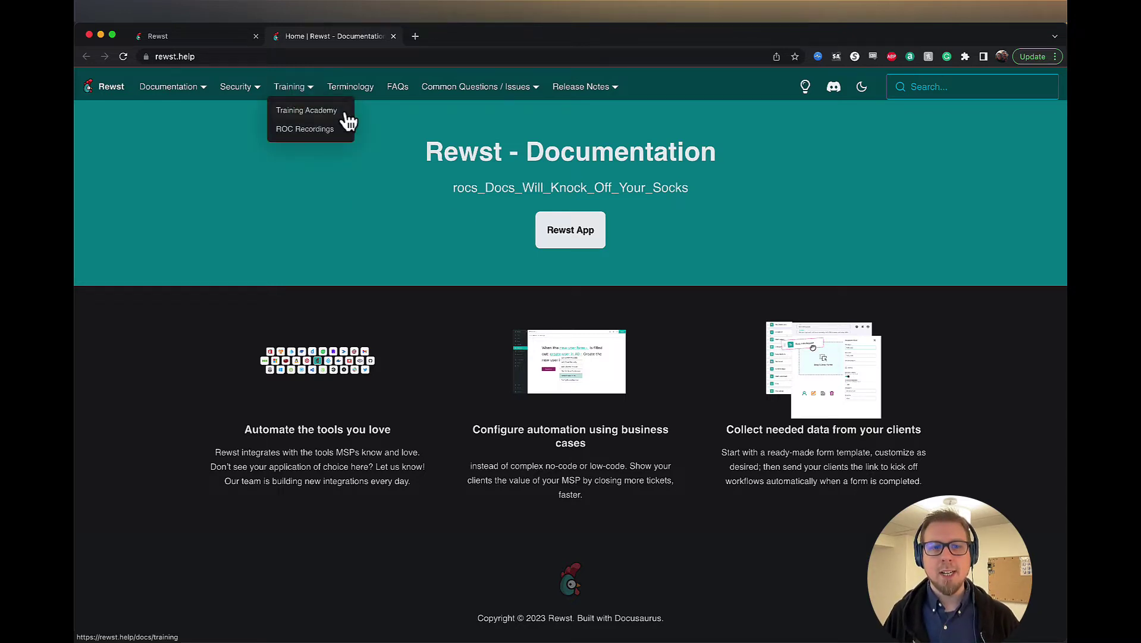
click(237, 38)
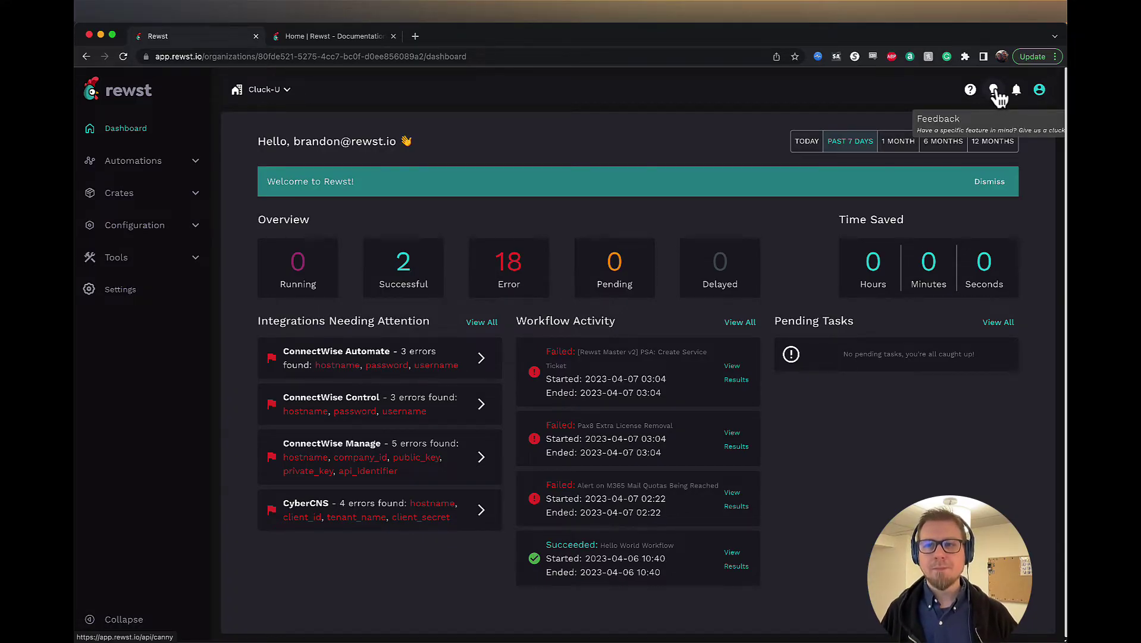
click(1042, 95)
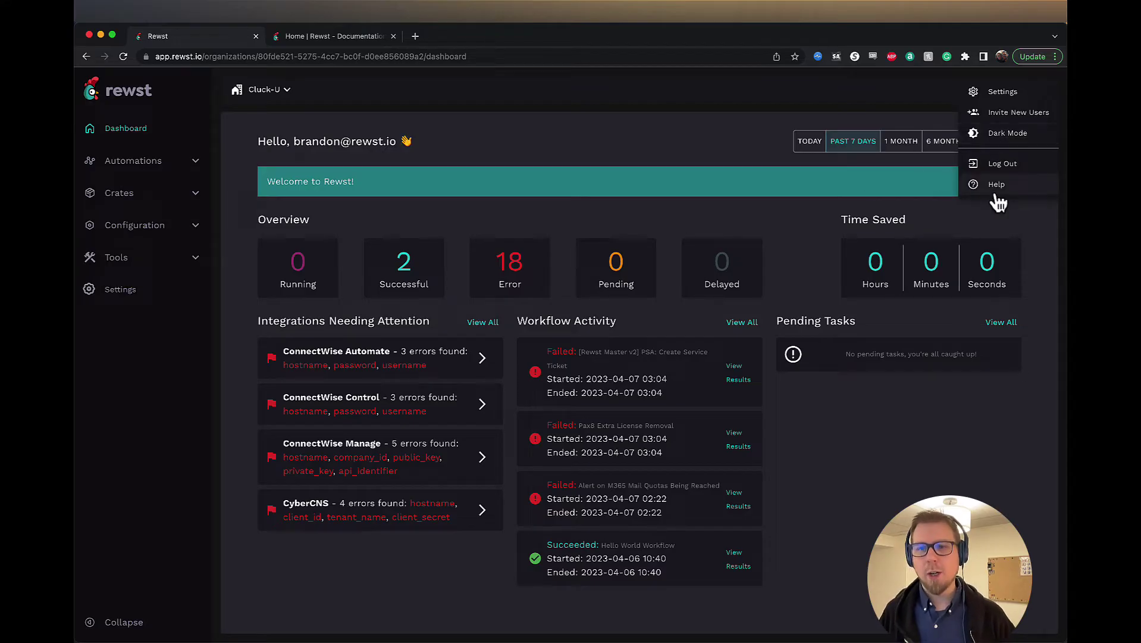
click(693, 150)
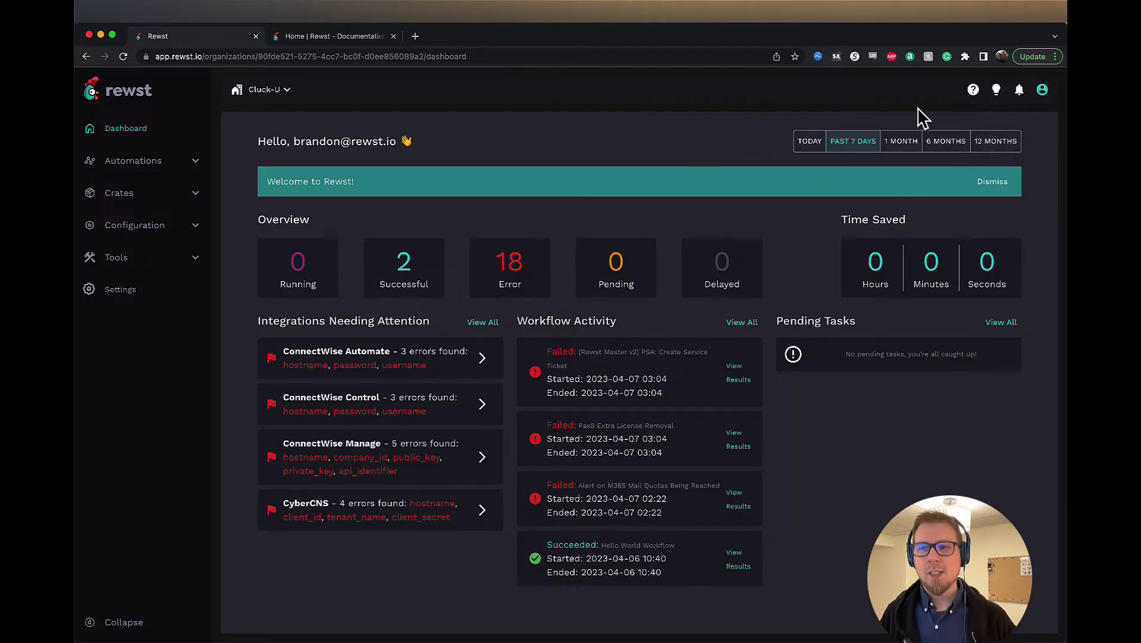
Step: Expand and collapse the Automations menu, then expand Crates to reveal Crate Marketplace
click(172, 167)
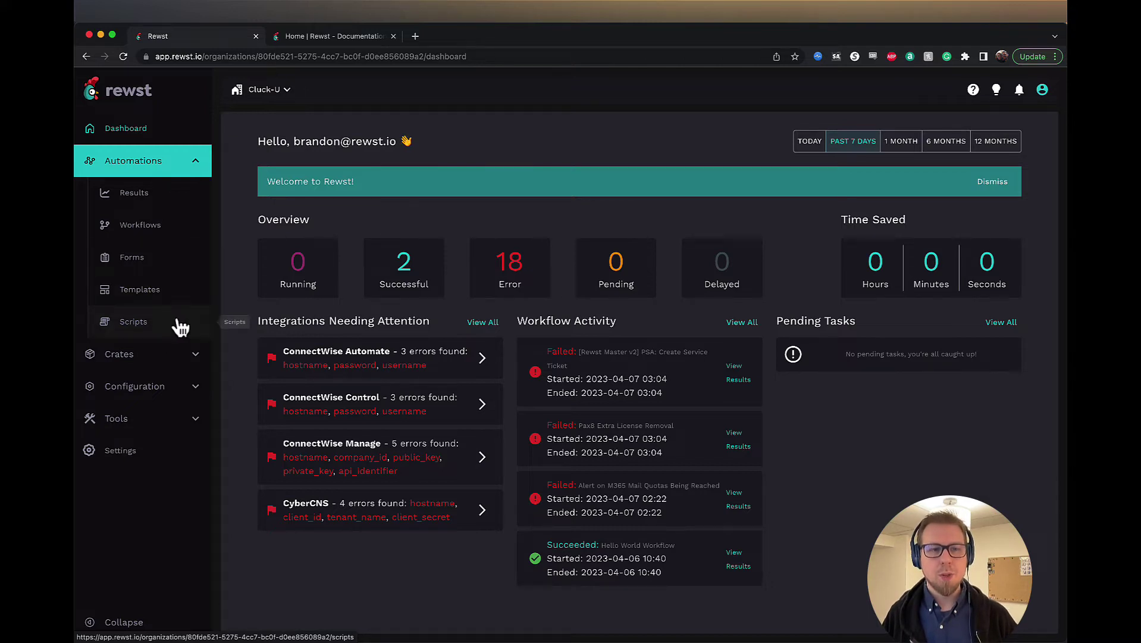
click(166, 173)
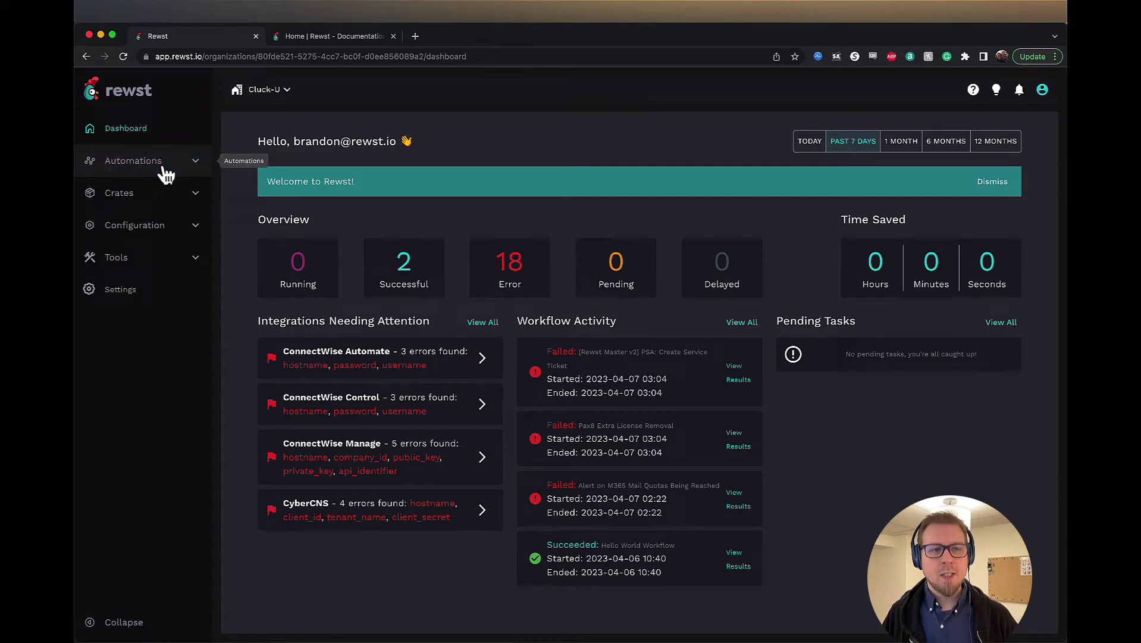
click(150, 199)
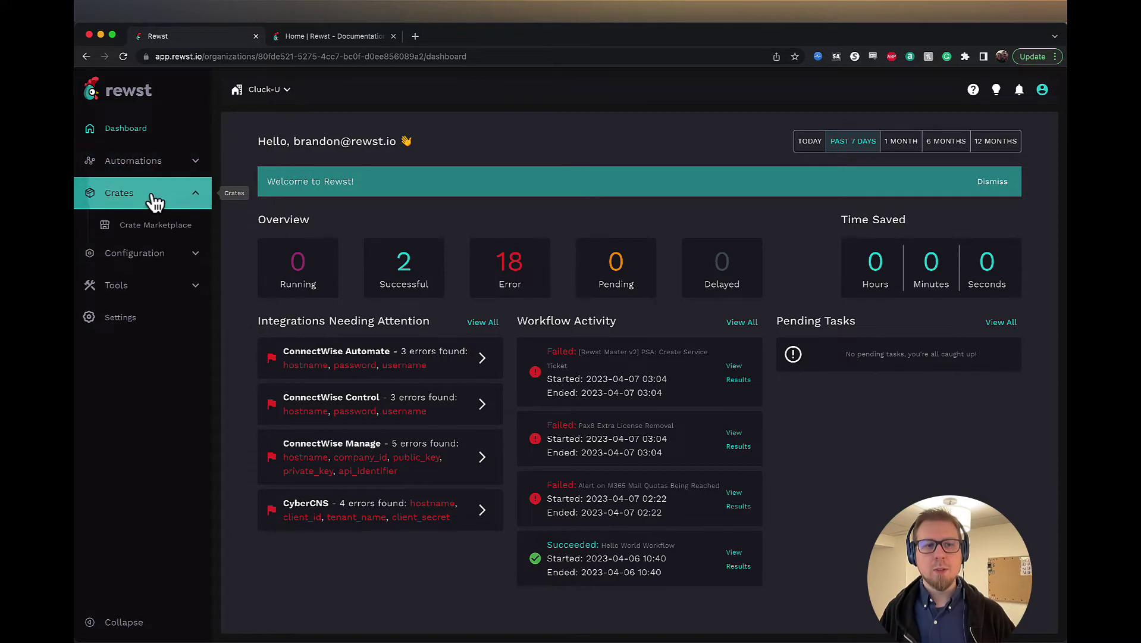
click(148, 235)
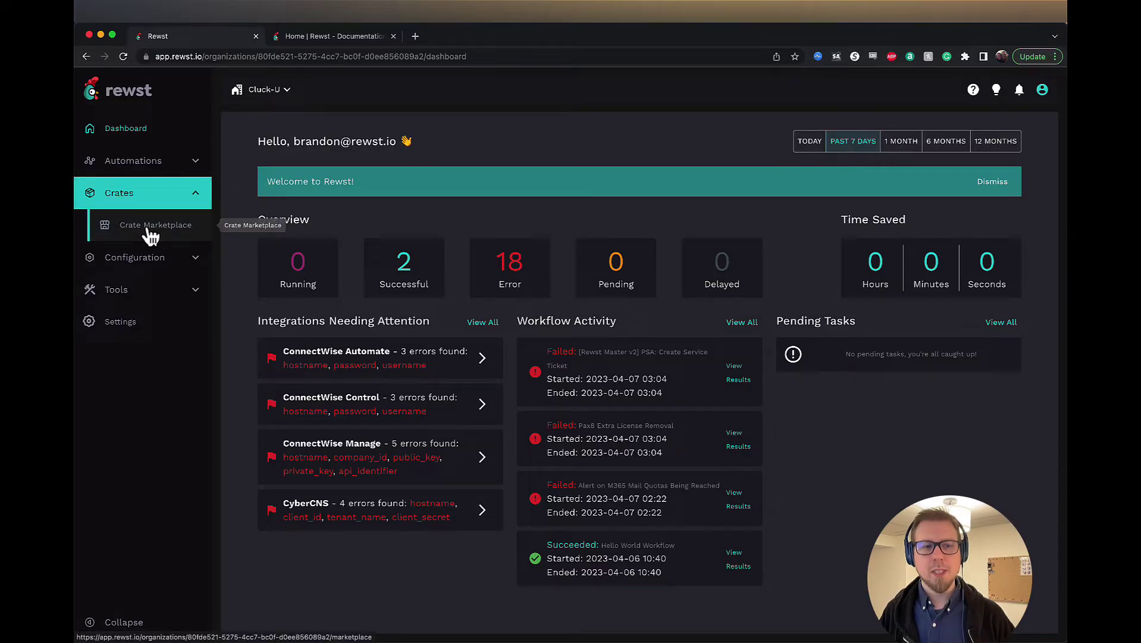
Step: Browse the Crate Marketplace from Egg crates down to Soaring ones like Onboard or Offboard a Device
click(156, 236)
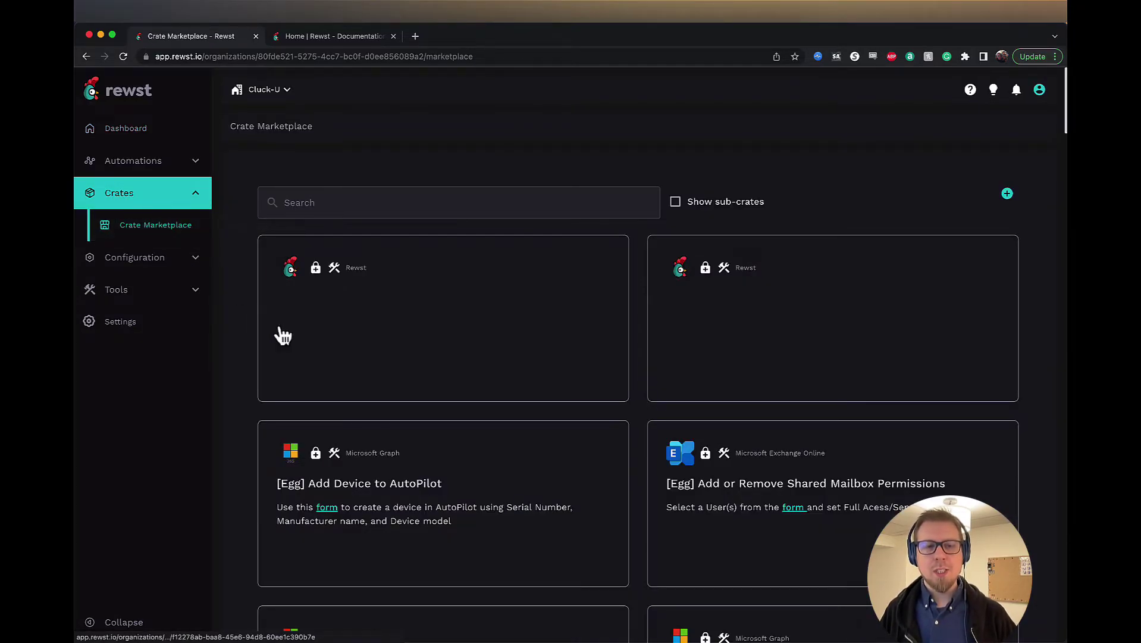
scroll(242, 351, down, 4)
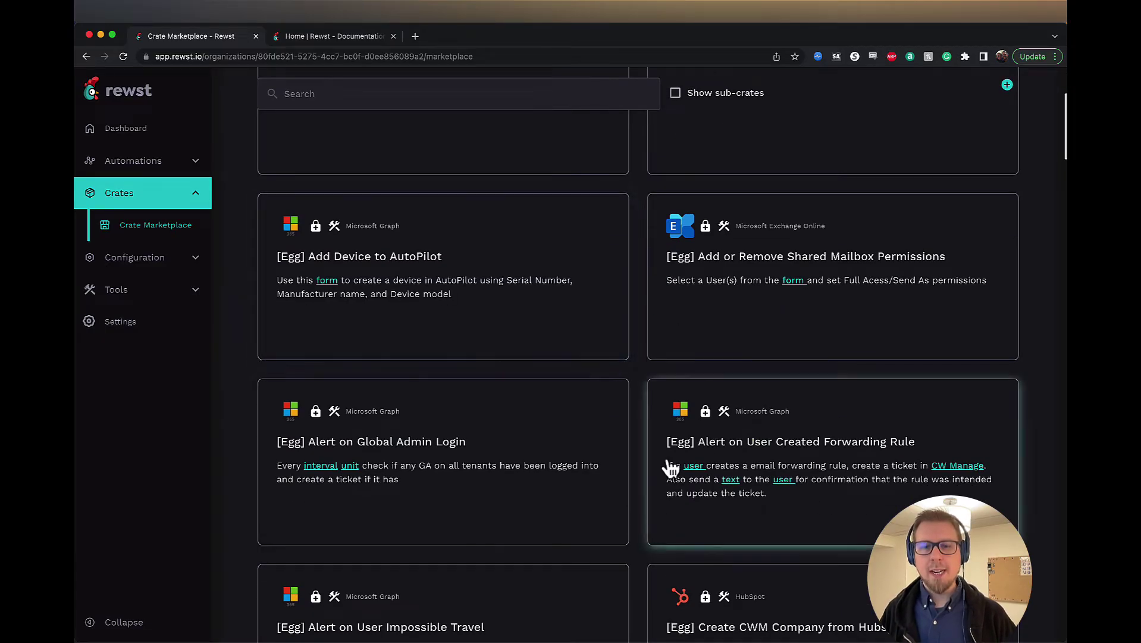
scroll(531, 348, down, 10)
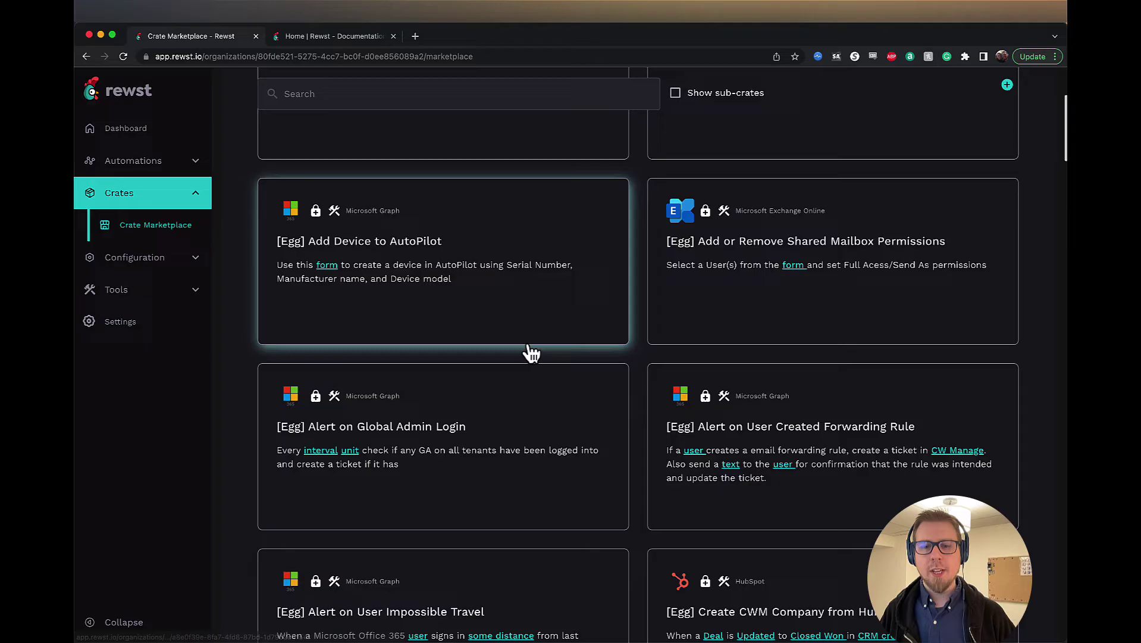
scroll(536, 338, down, 15)
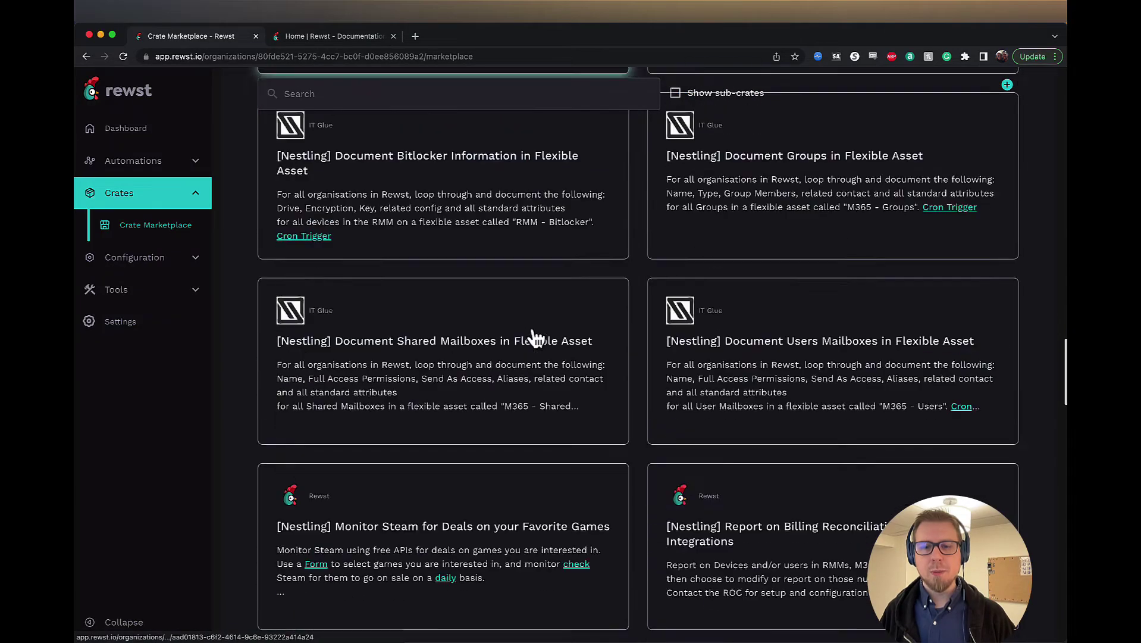
scroll(532, 342, down, 4)
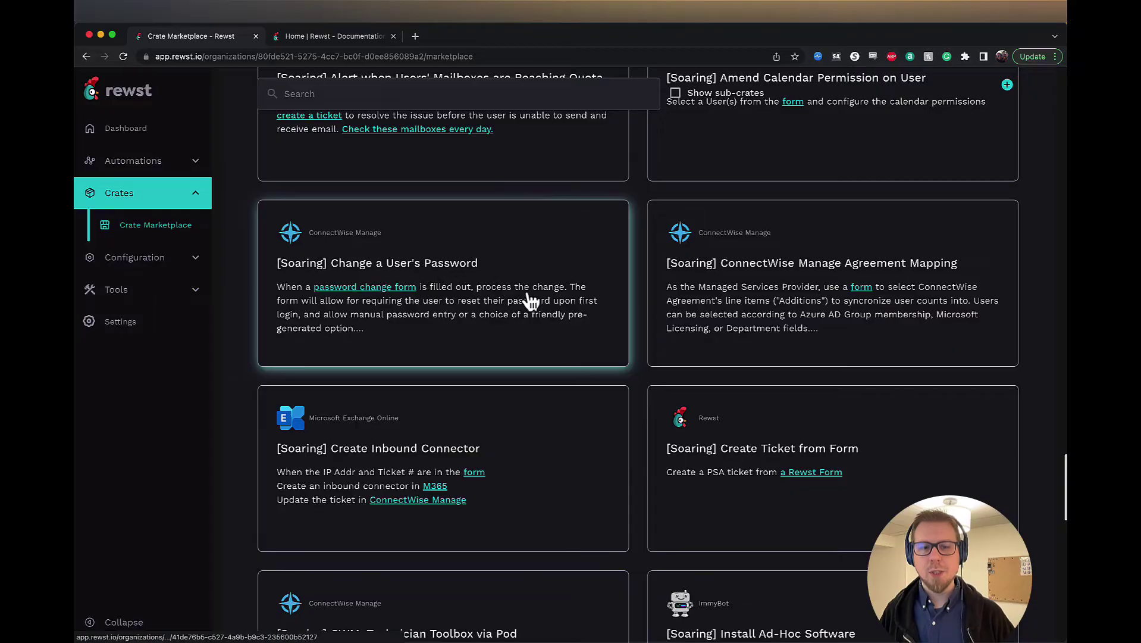
scroll(548, 301, down, 3)
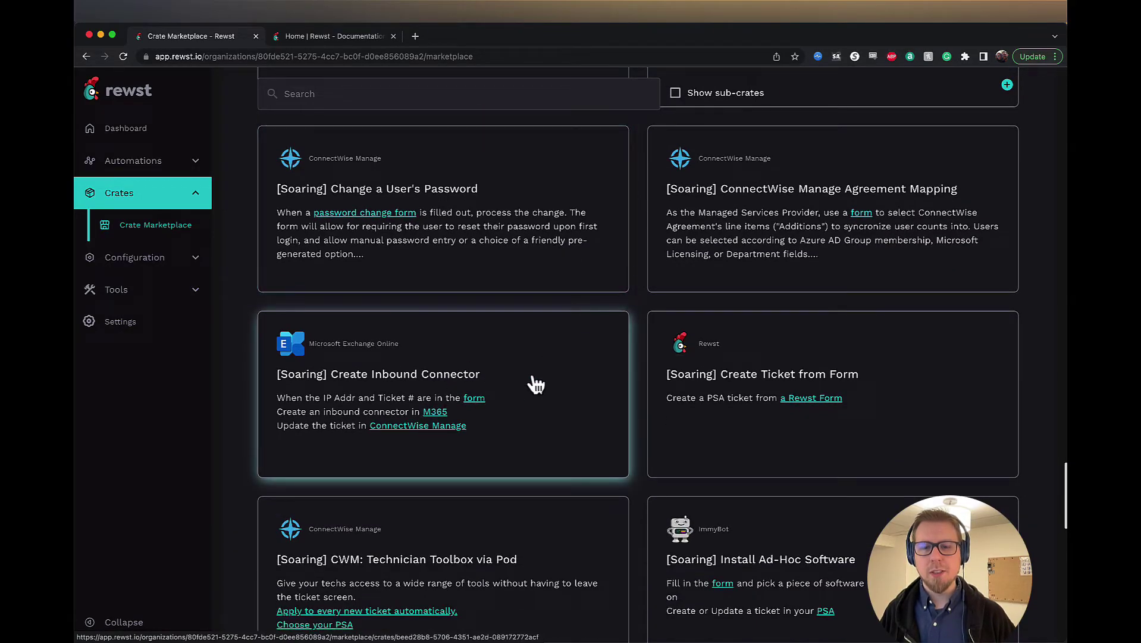
scroll(539, 366, down, 3)
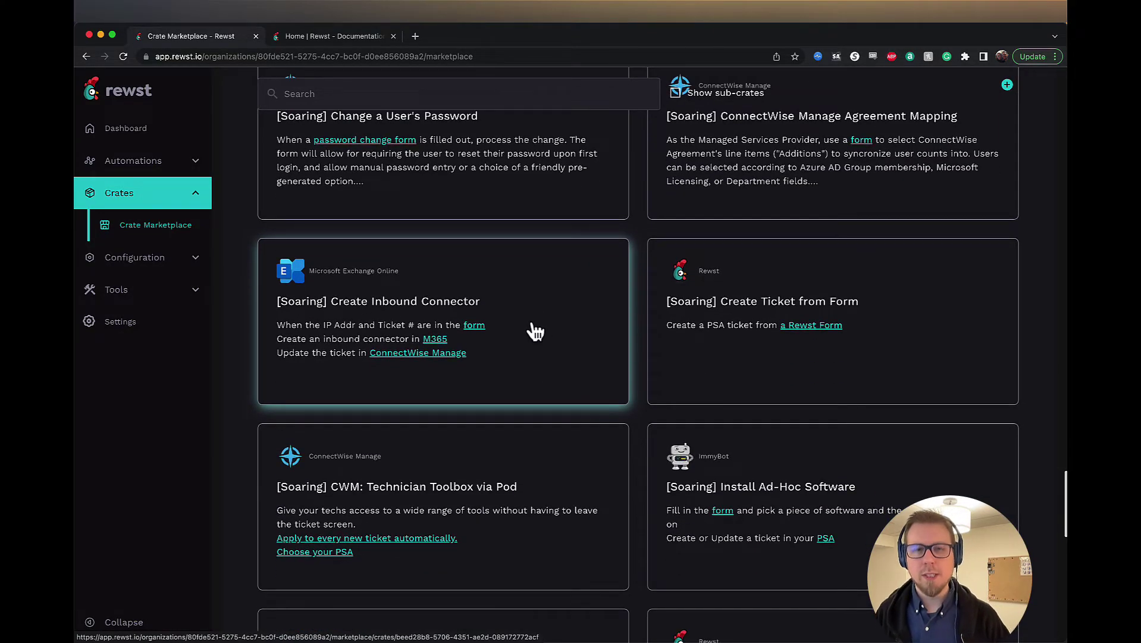
scroll(536, 331, down, 5)
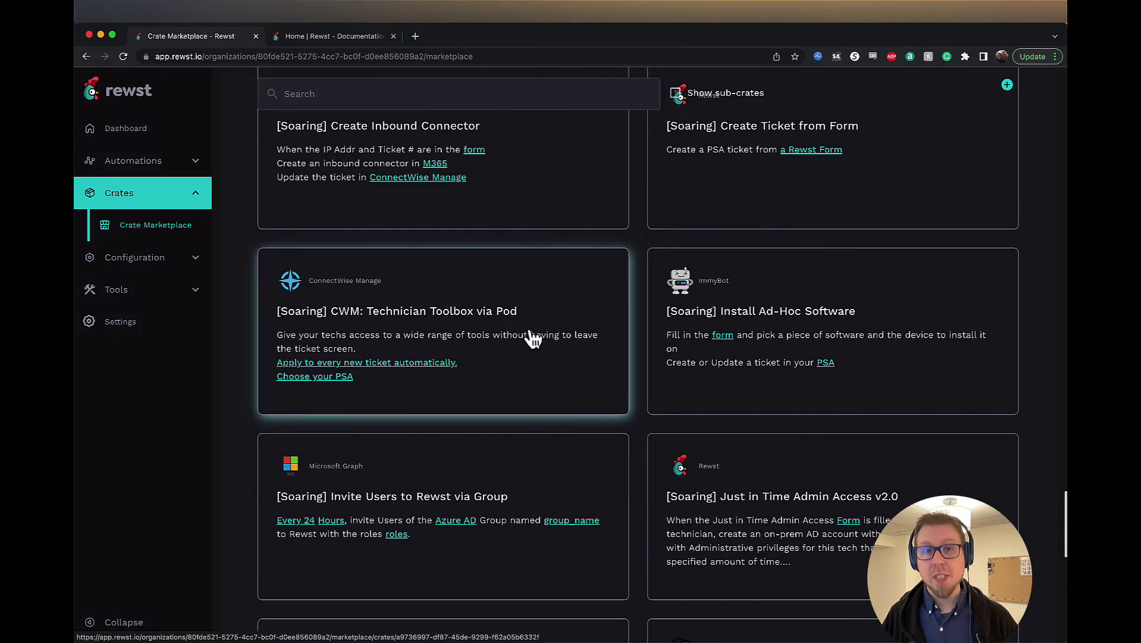
scroll(528, 333, down, 5)
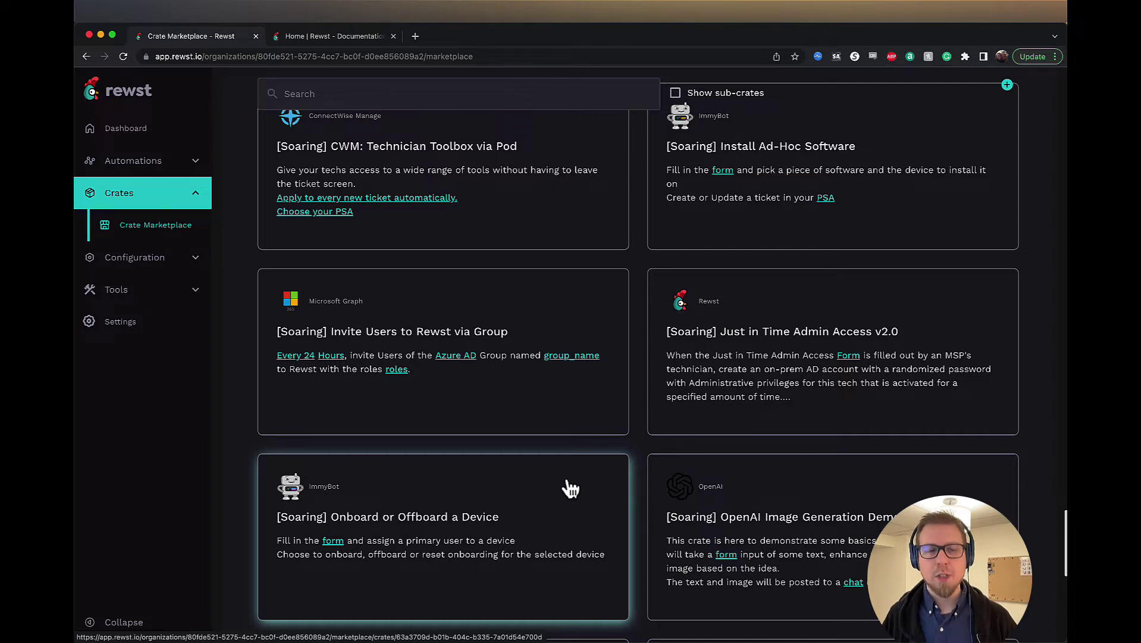
Step: Collapse Crates, expand Configuration and view the Integrations page
click(152, 197)
click(149, 235)
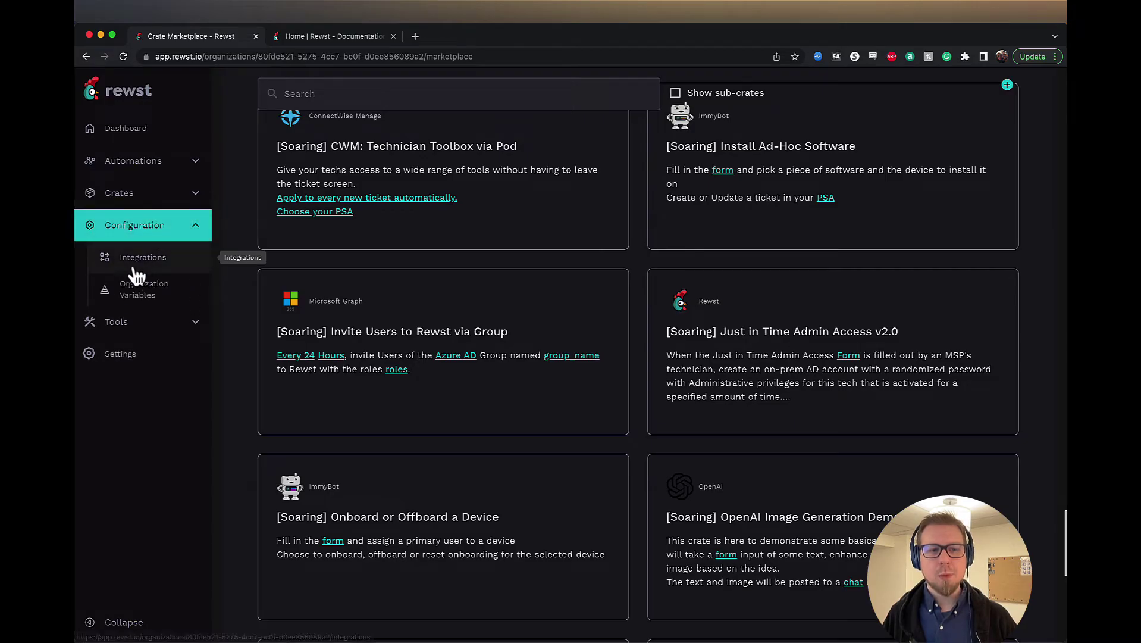
click(161, 260)
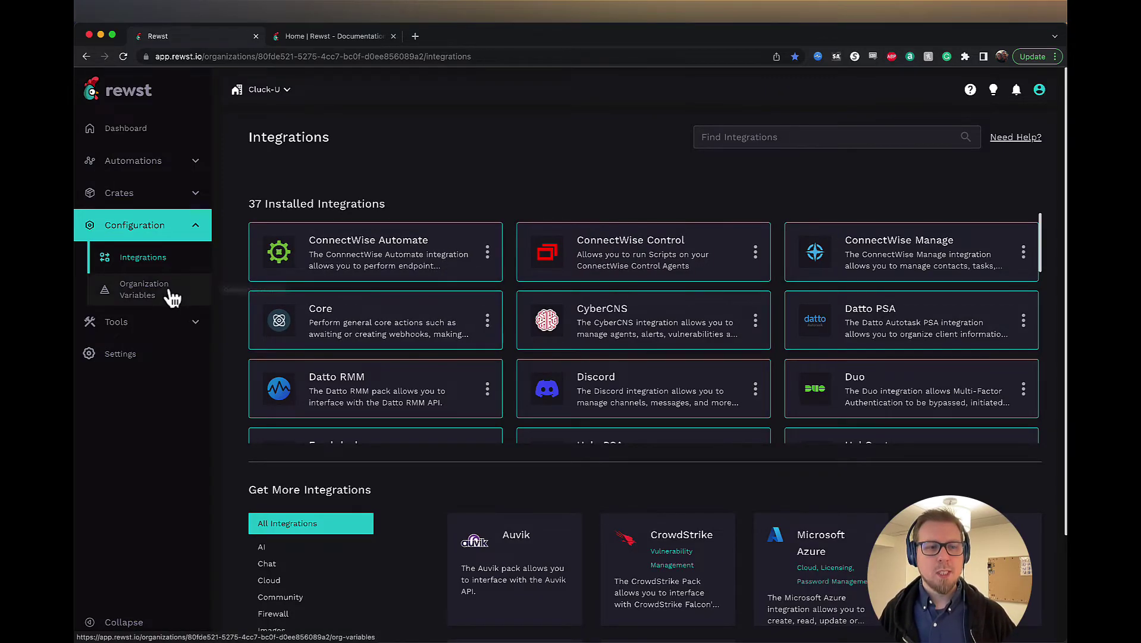
Step: Expand Tools and launch the Jinja Live Editor with an empty {} context
click(150, 331)
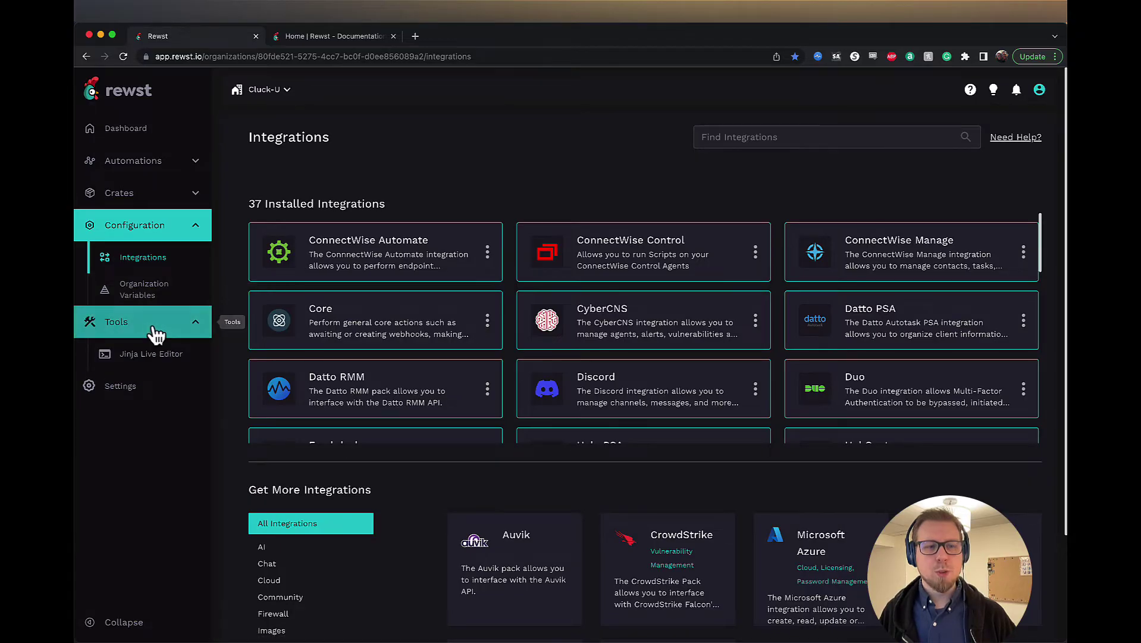
click(138, 228)
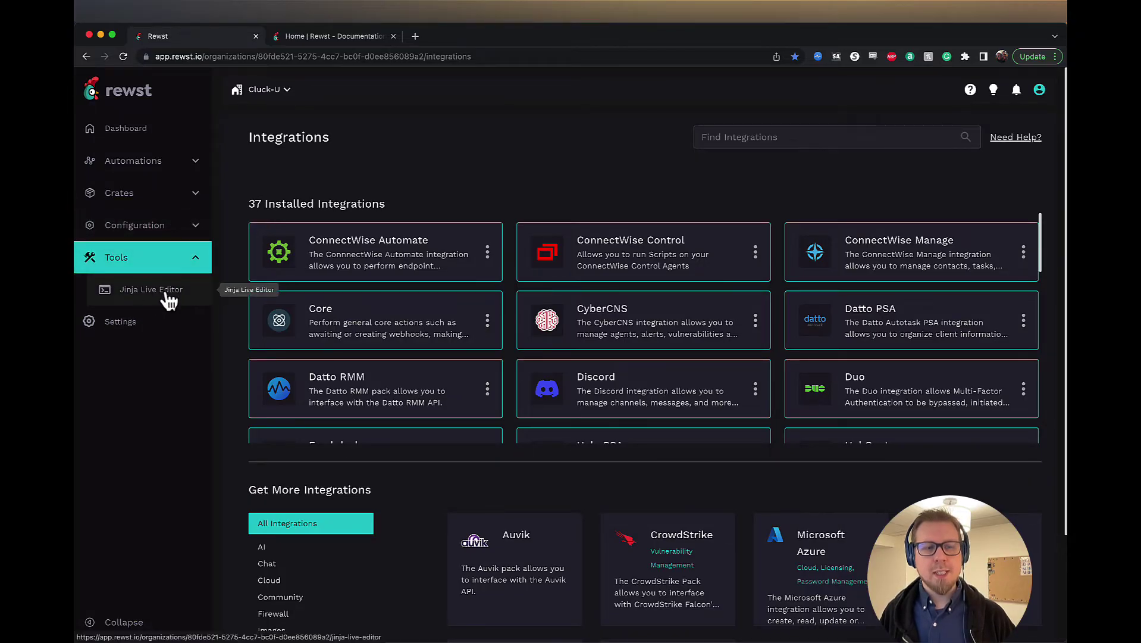
click(169, 303)
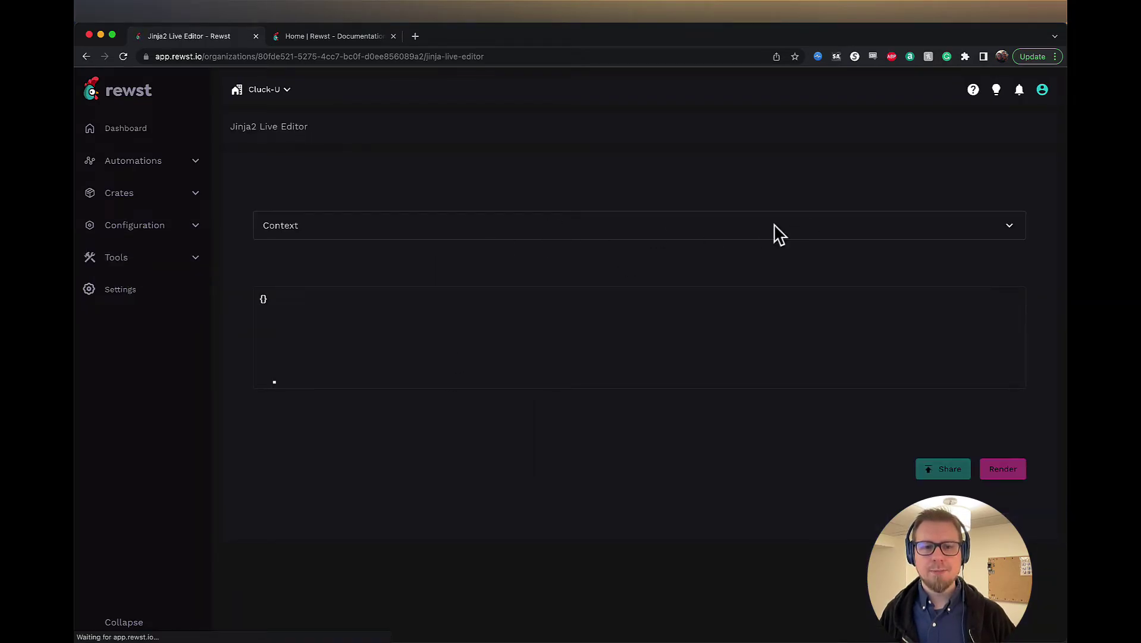
Step: Go to Settings showing Users, User Invites, Organizations, Tags and Admin sections
click(128, 300)
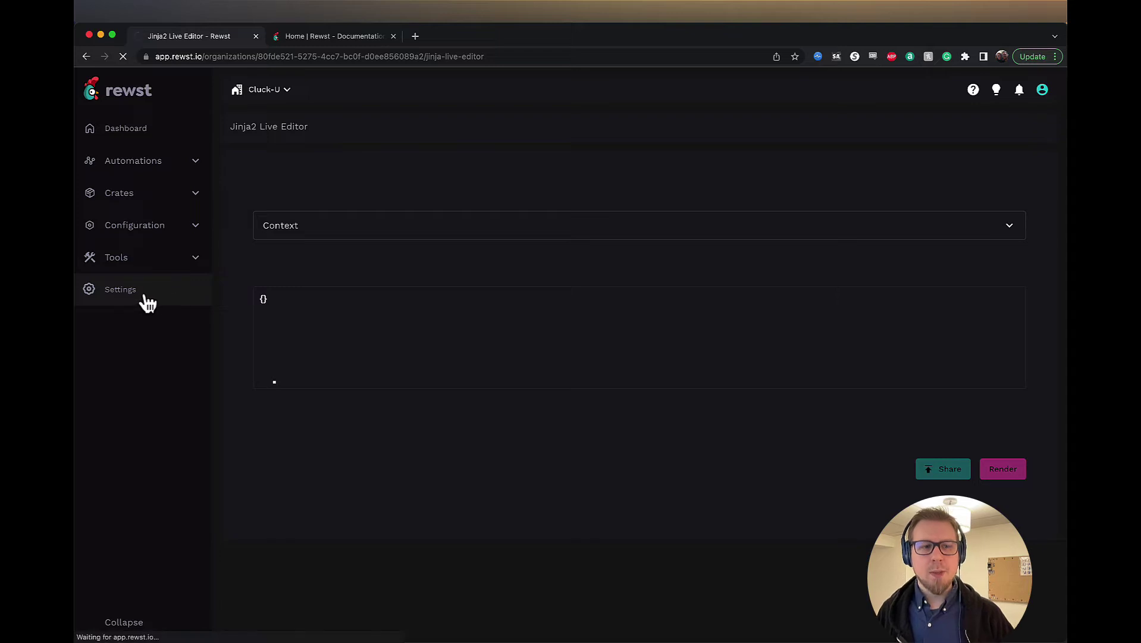
click(140, 296)
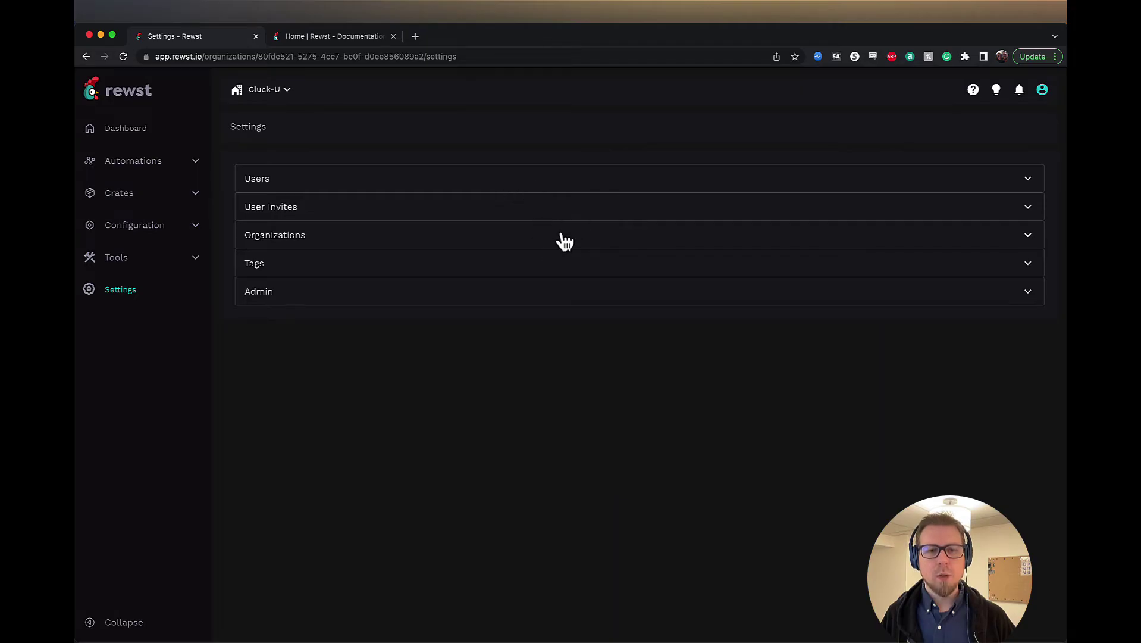
Step: From Automations > Forms, add a new form named 'Test' and submit it
click(154, 171)
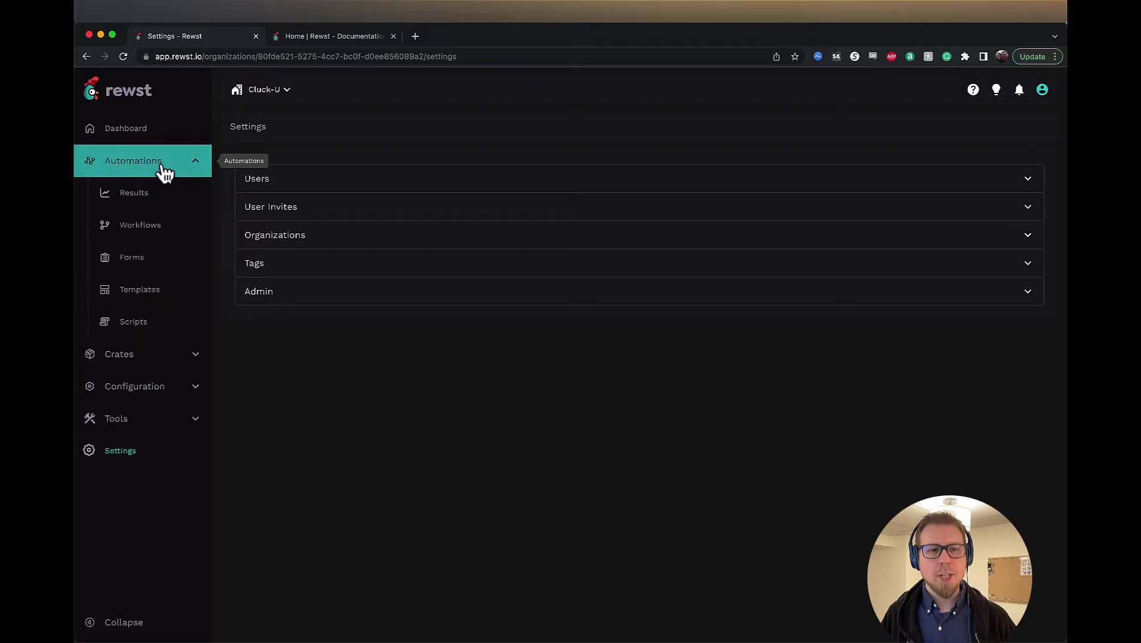
click(157, 260)
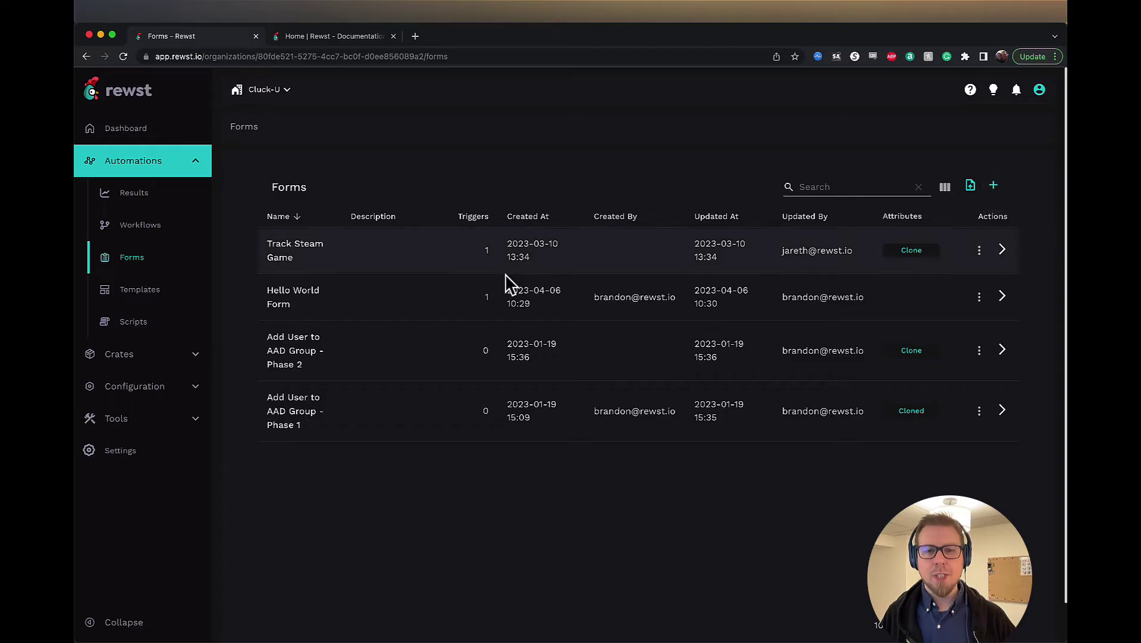
click(995, 194)
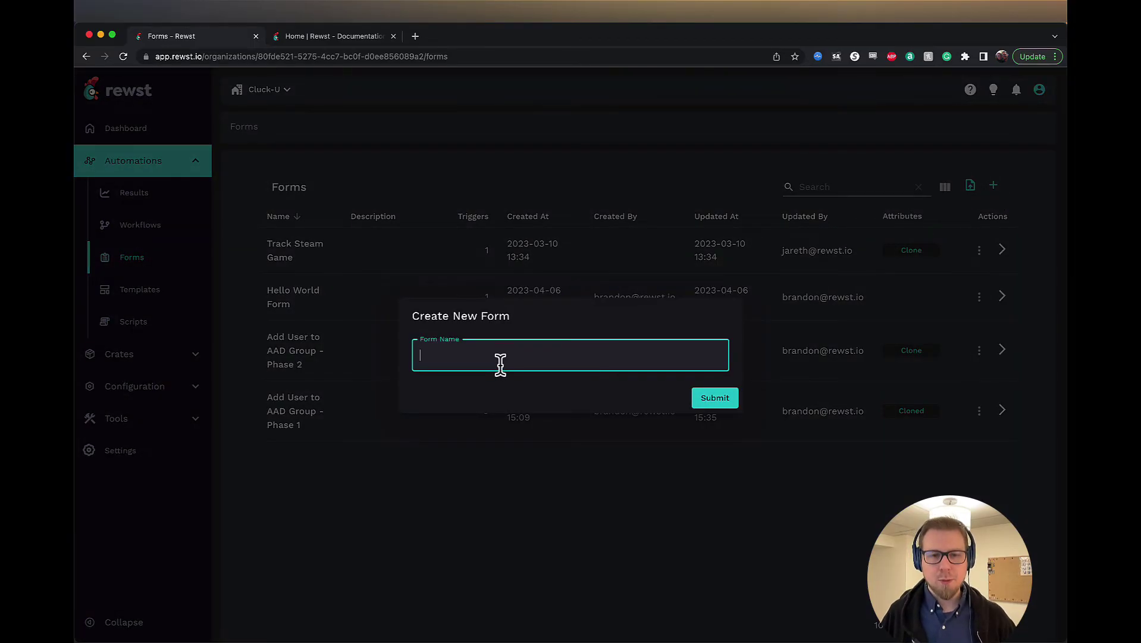
text(Test)
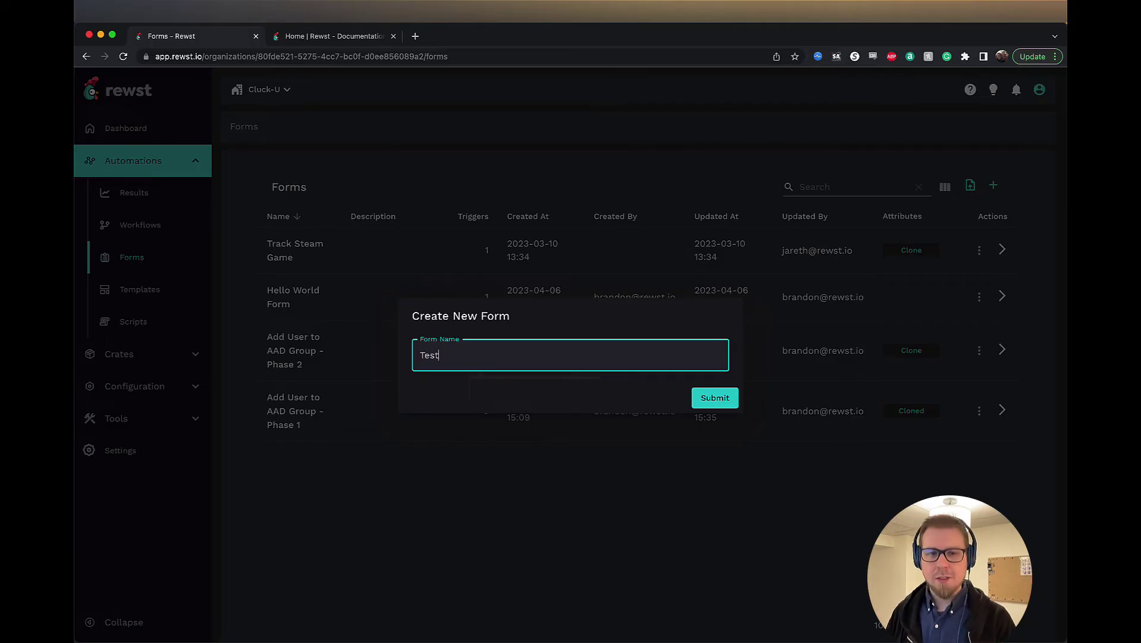
click(721, 401)
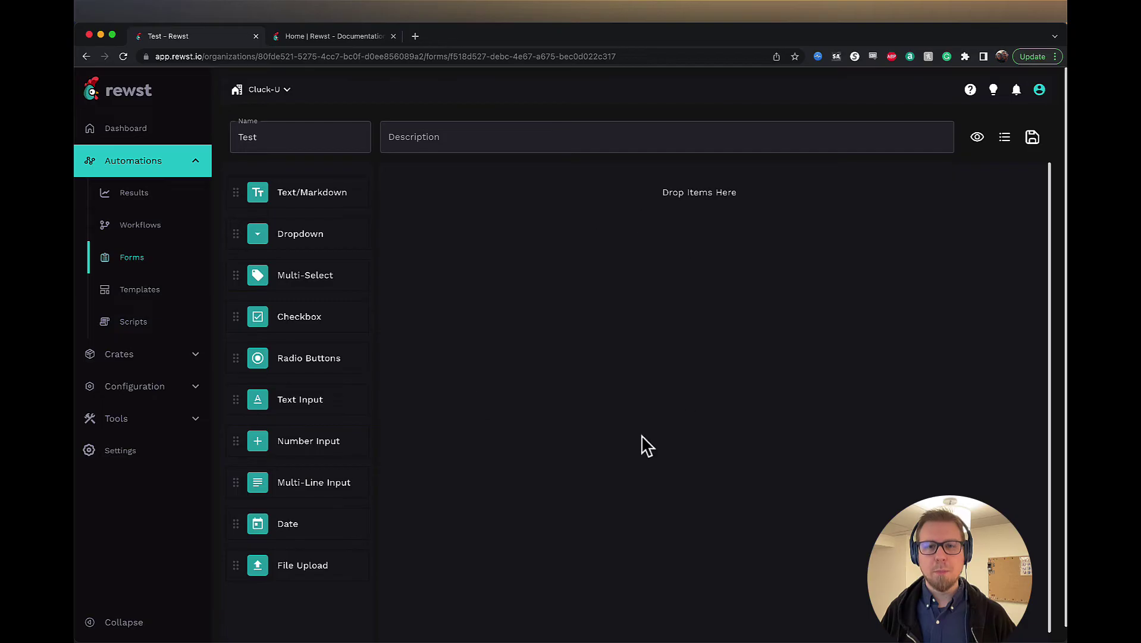
Step: Open Hello World Workflow from the Workflows list and scroll through its Actions panel
click(155, 237)
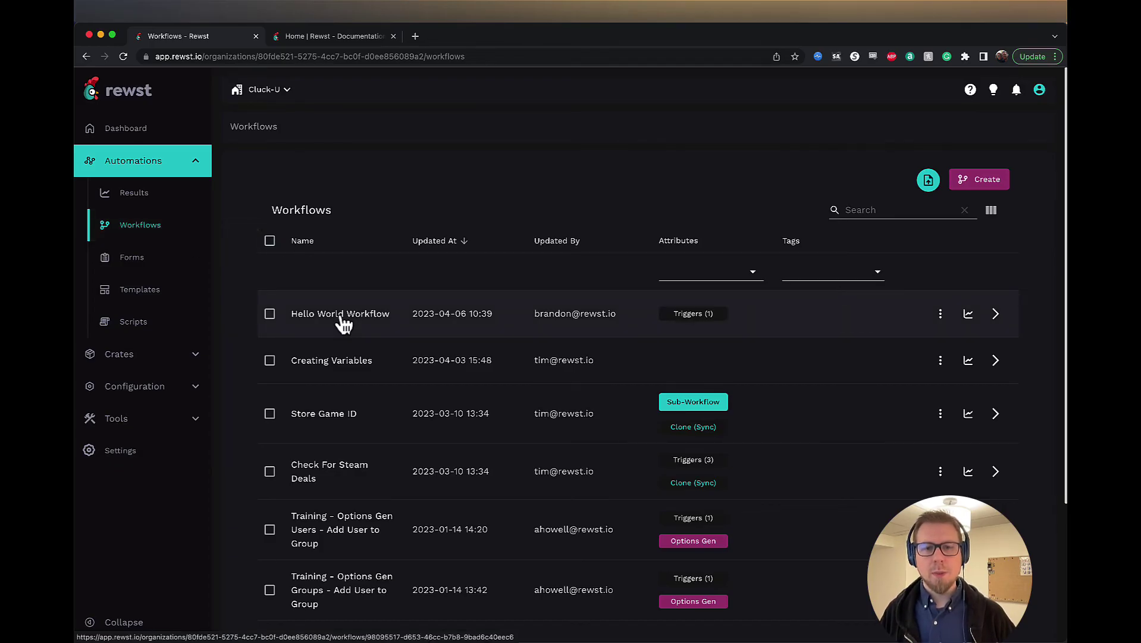
click(343, 324)
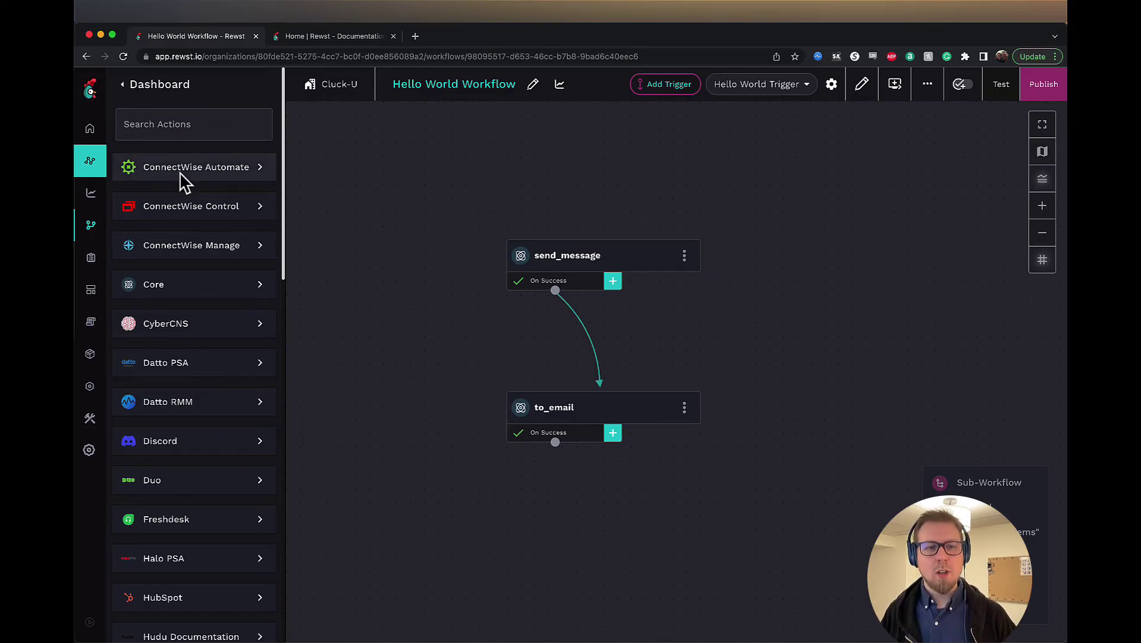
scroll(204, 295, down, 8)
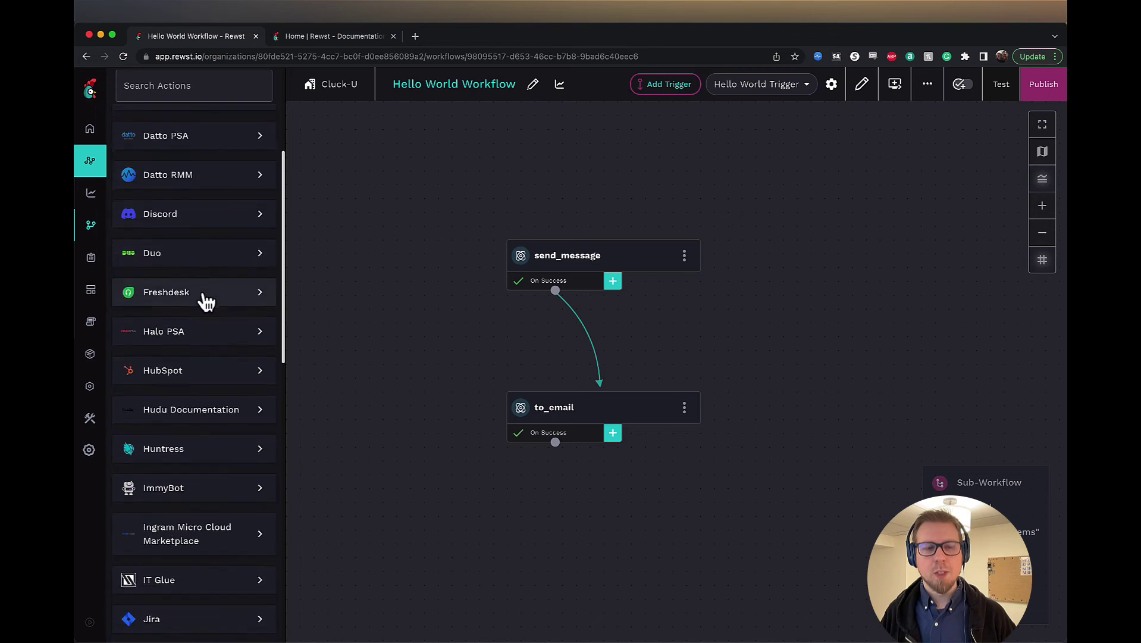
scroll(204, 295, down, 2)
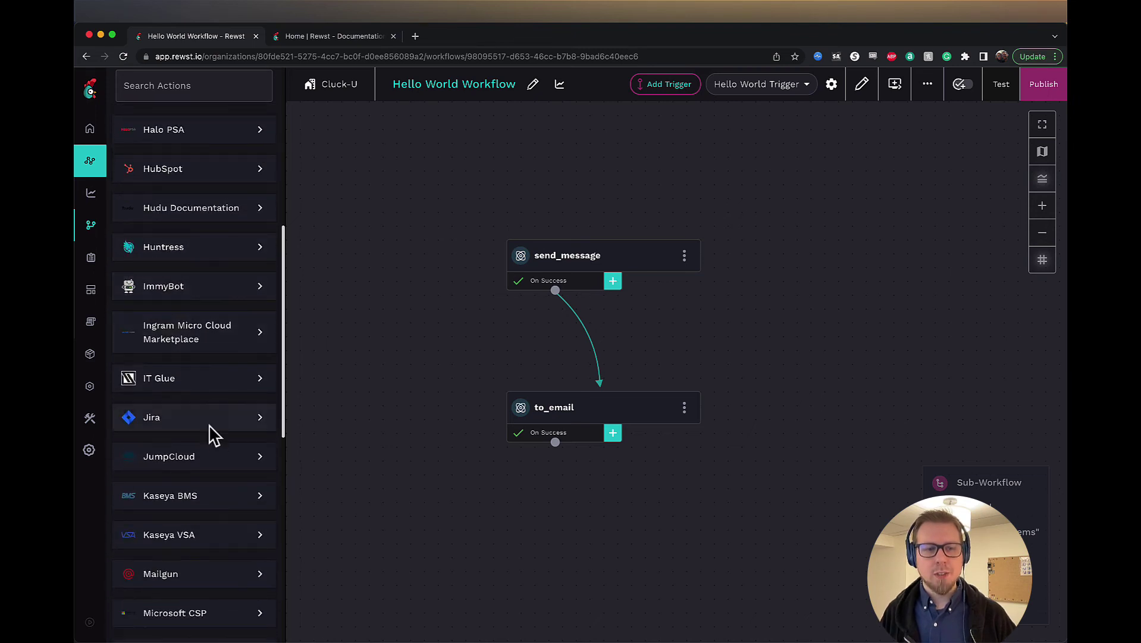
scroll(216, 452, up, 8)
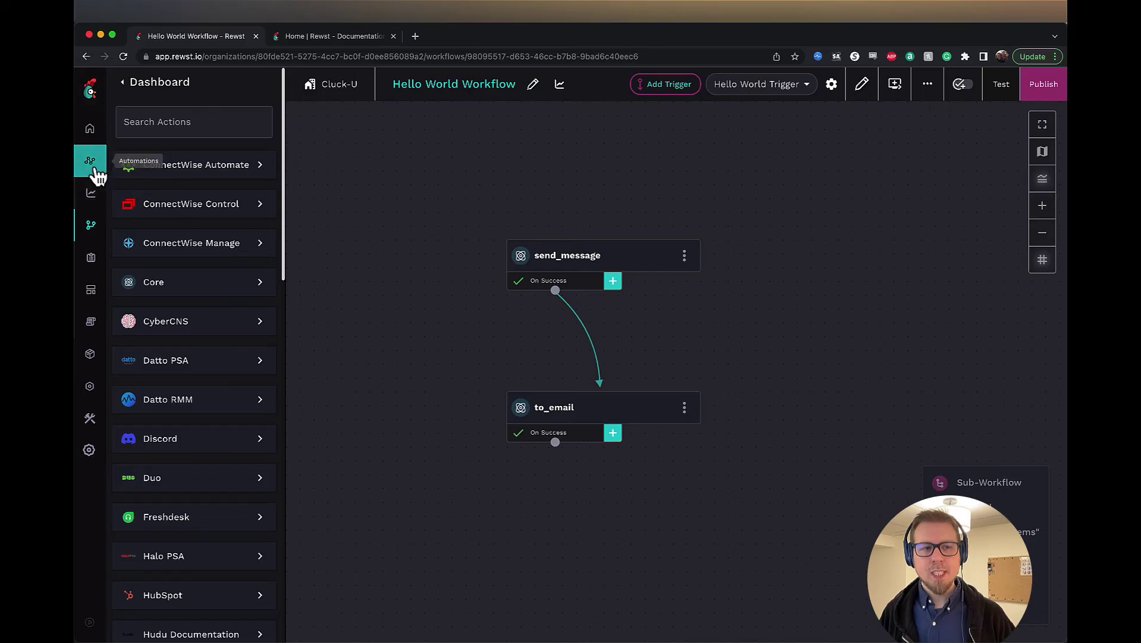
Step: View the latest failed Pax8 Extra License Removal run in Results, then go to Dashboard
click(90, 128)
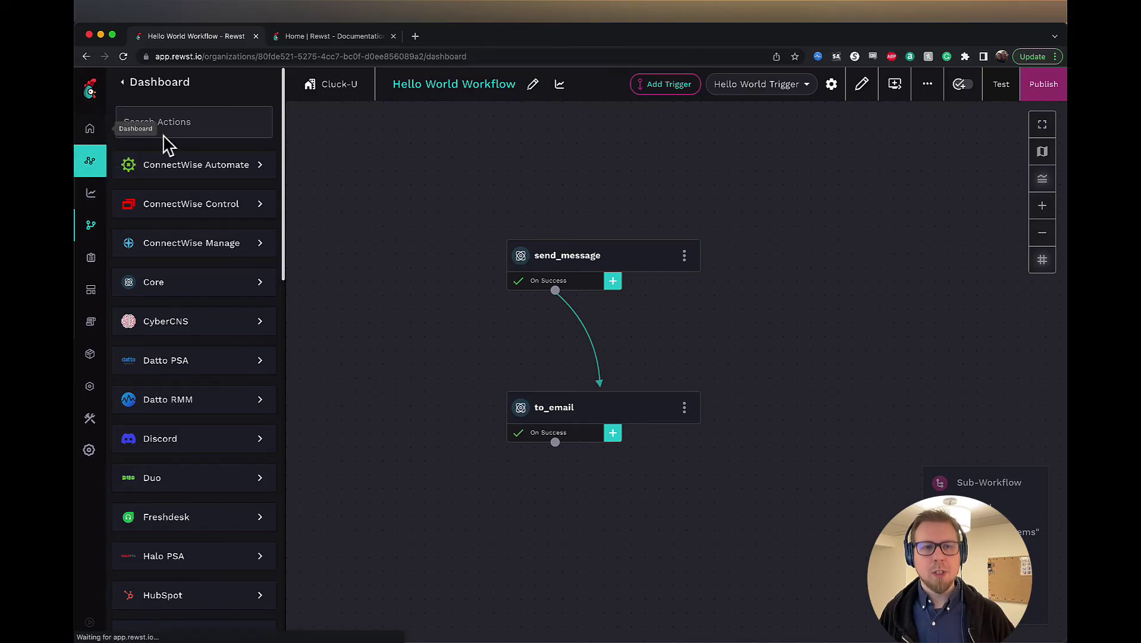
click(119, 165)
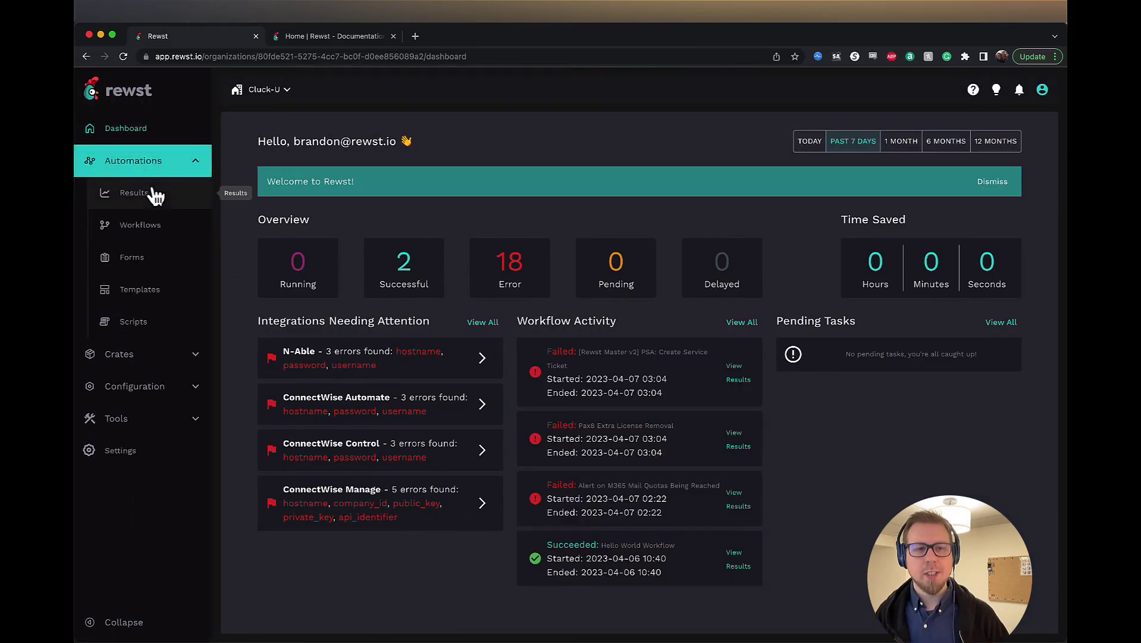
click(153, 199)
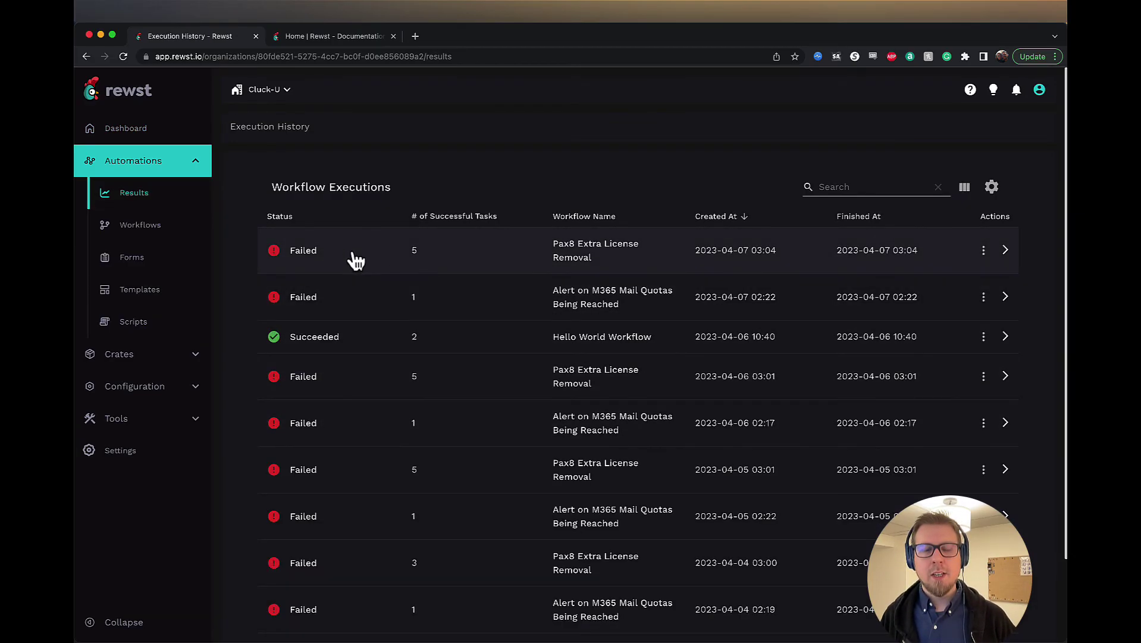
click(468, 271)
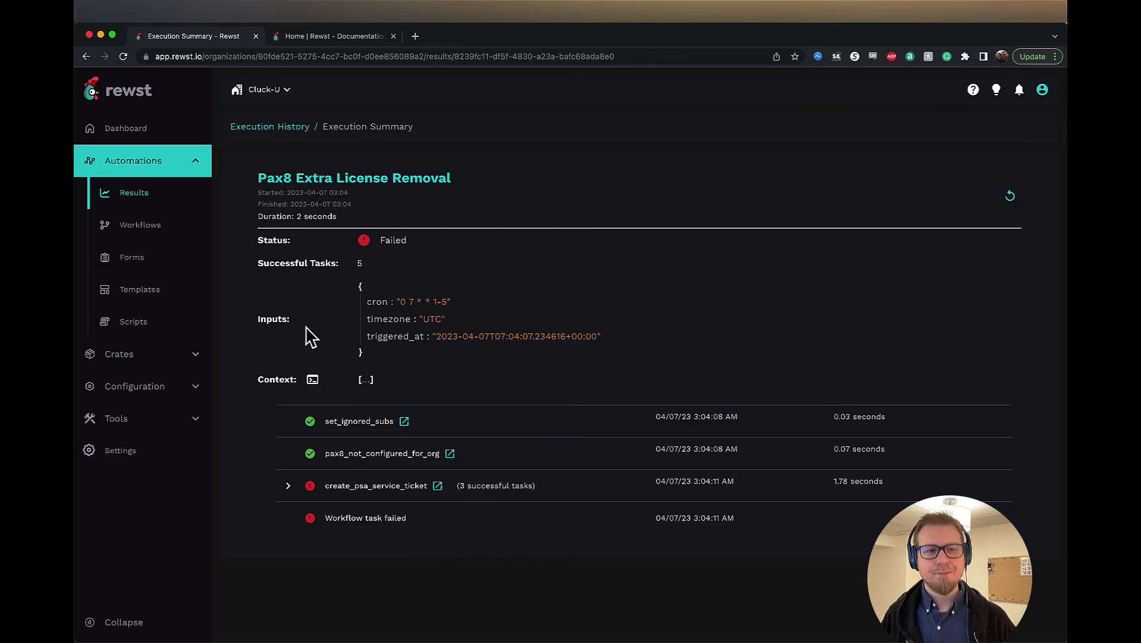
click(160, 136)
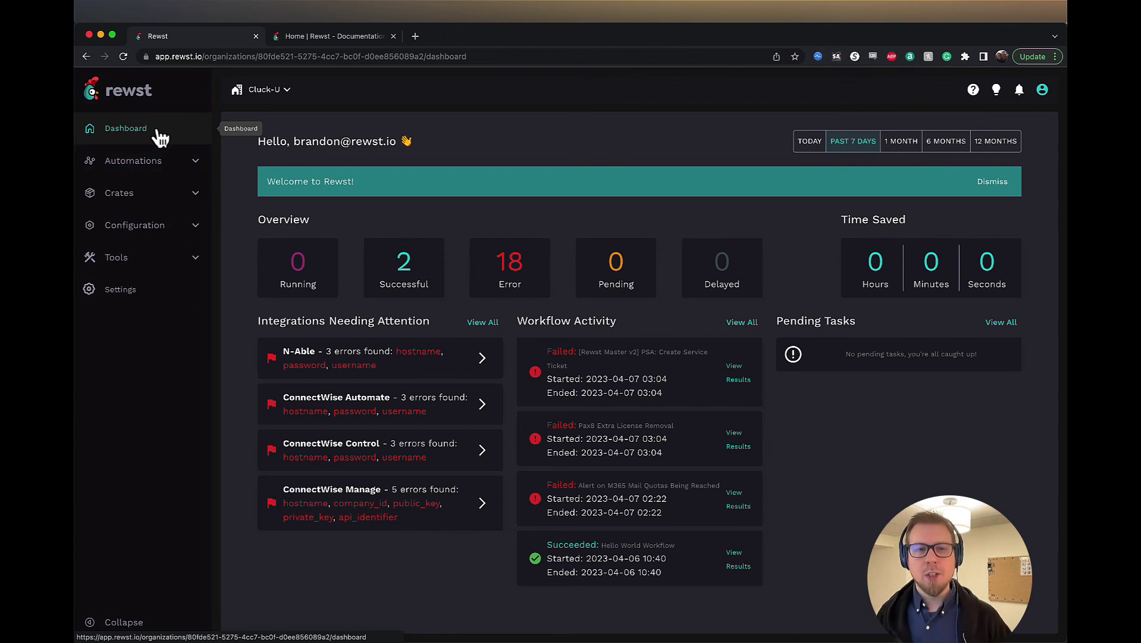